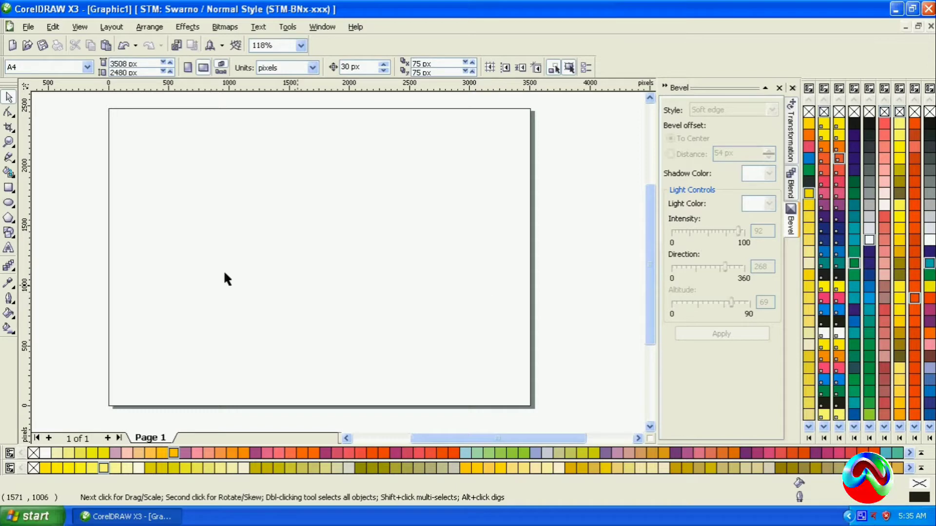
Create a rectangle covering the whole A4 page and fill it with yellow
{"action": "double_click", "coordinate": [8, 188]}
{"action": "left_click", "coordinate": [9, 96]}
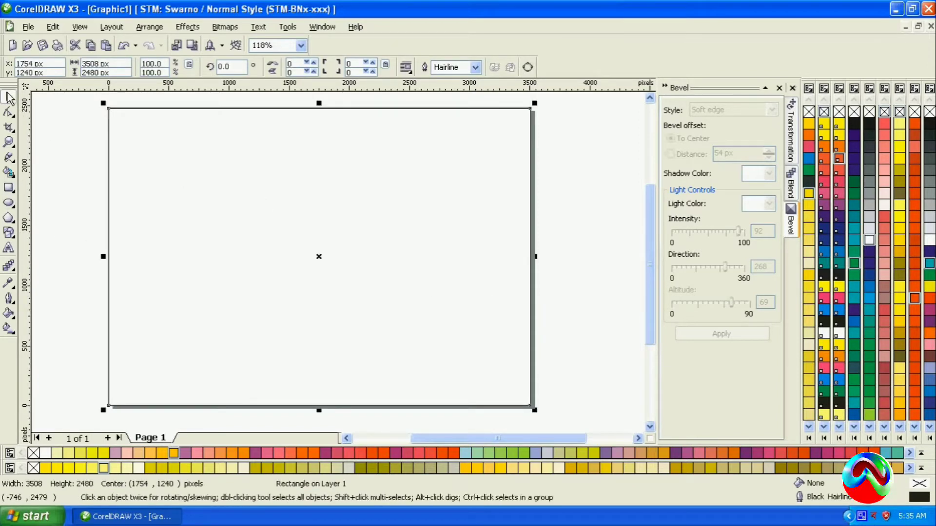
{"action": "left_click", "coordinate": [808, 193]}
Add a line of Bengali artistic text on the yellow rectangle in the STM-BNT-Chhabi font at 24 pt
{"action": "left_click", "coordinate": [9, 249]}
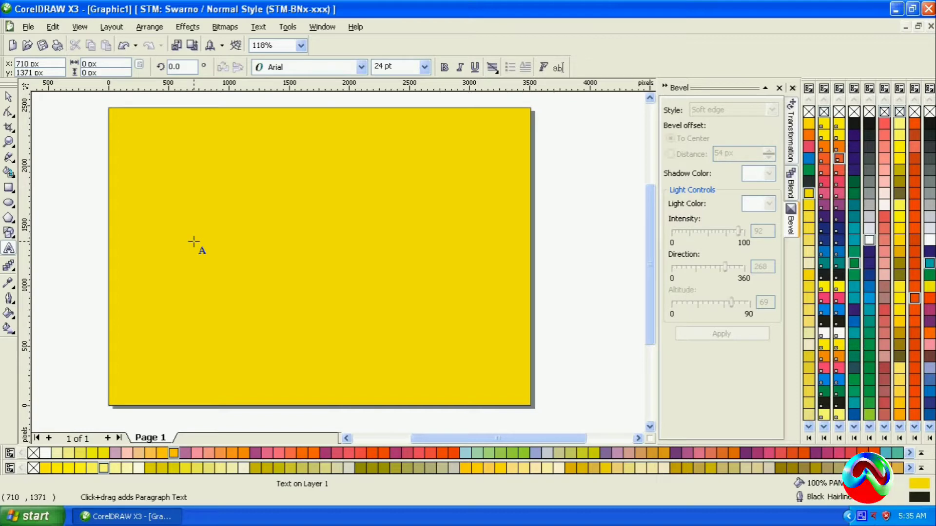
{"action": "left_click", "coordinate": [361, 67]}
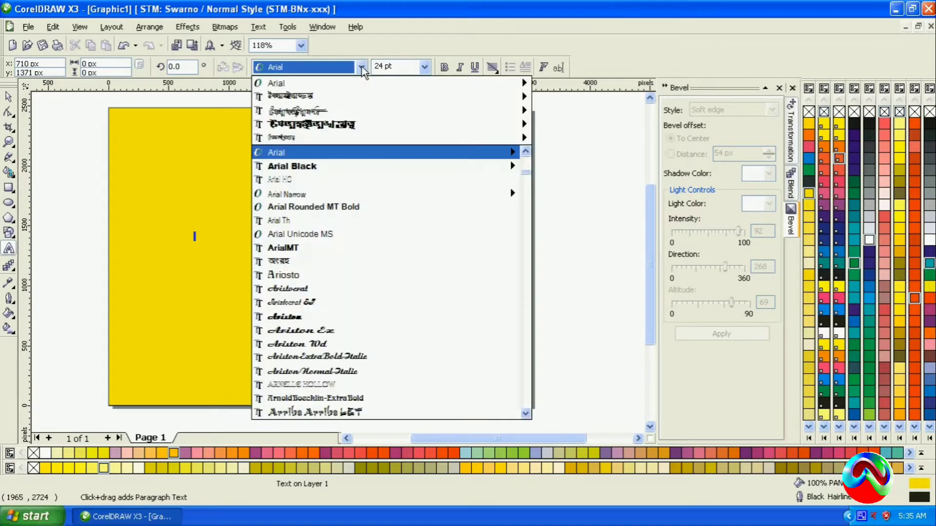
{"action": "left_click", "coordinate": [347, 126]}
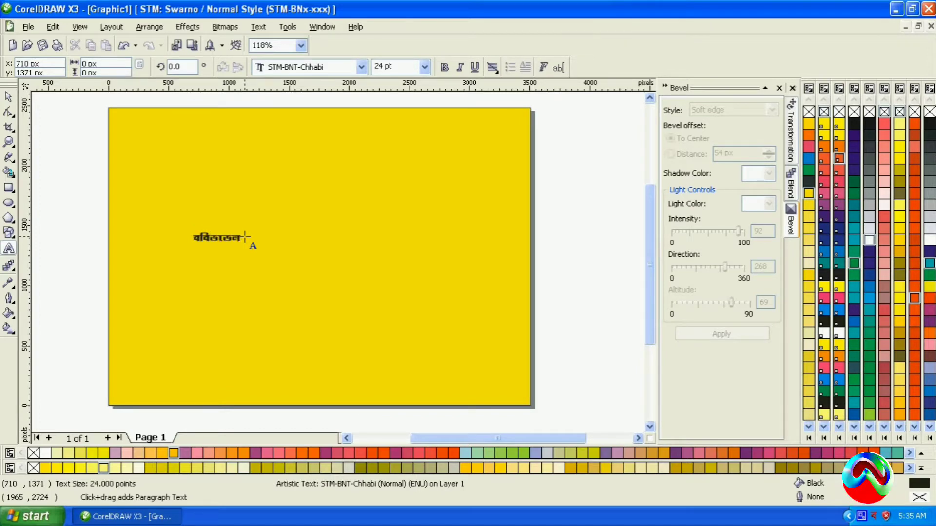
Enlarge the Bengali text to about 184 pt and move it to the middle of the yellow rectangle
{"action": "key", "text": "ctrl+a"}
{"action": "key", "text": "ctrl+space"}
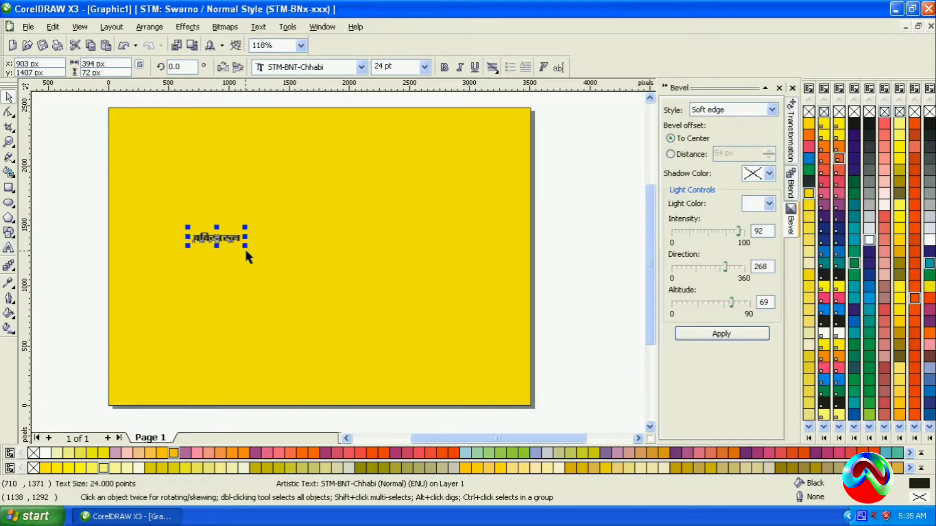
{"action": "left_click_drag", "start_coordinate": [245, 246], "coordinate": [377, 313]}
{"action": "left_click", "coordinate": [247, 249]}
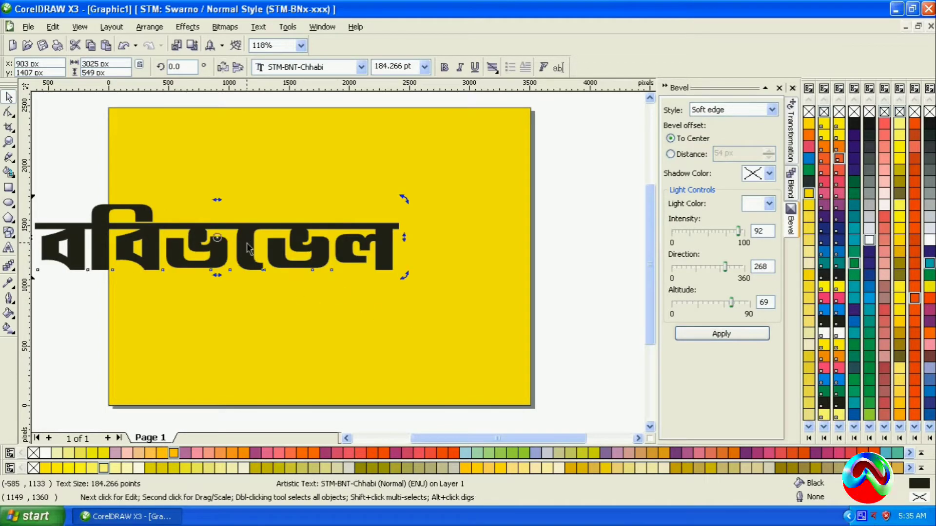
{"action": "left_click_drag", "start_coordinate": [247, 249], "coordinate": [343, 240]}
Correct the text to read বিভেল by deleting the extra letters
{"action": "key", "text": "F8"}
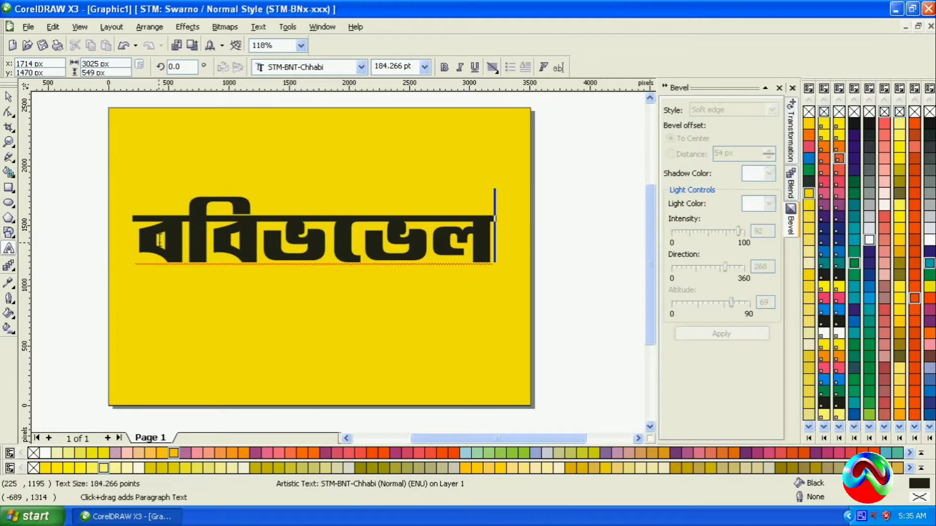
{"action": "left_click", "coordinate": [182, 246]}
{"action": "key", "text": "BackSpace"}
{"action": "left_click", "coordinate": [272, 252]}
{"action": "key", "text": "BackSpace"}
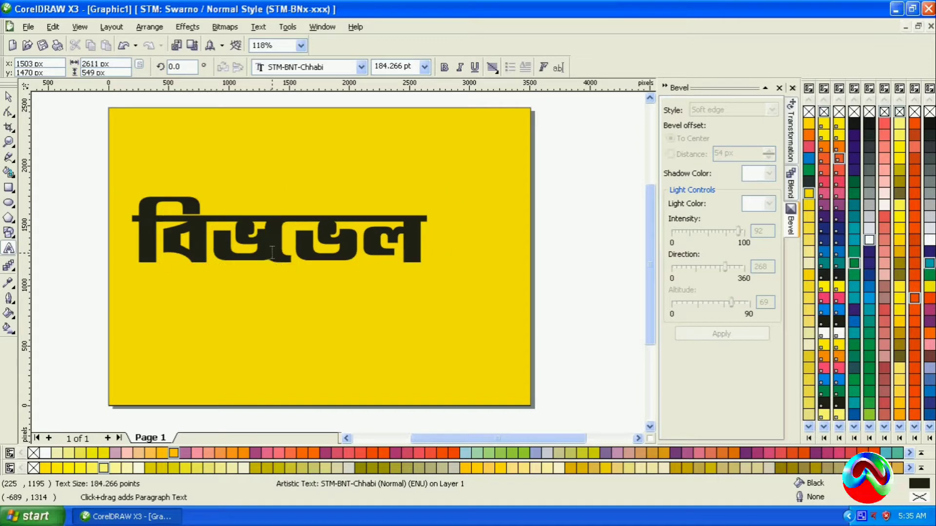
{"action": "key", "text": "BackSpace"}
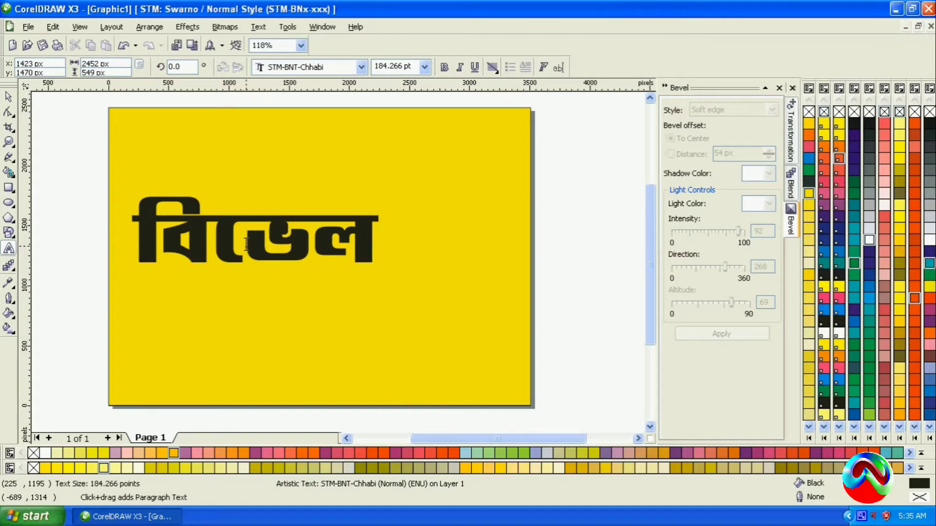
Enlarge the word বিভেল to about 261 pt across the yellow rectangle and fill it with green
{"action": "key", "text": "ctrl+a"}
{"action": "left_click", "coordinate": [8, 97]}
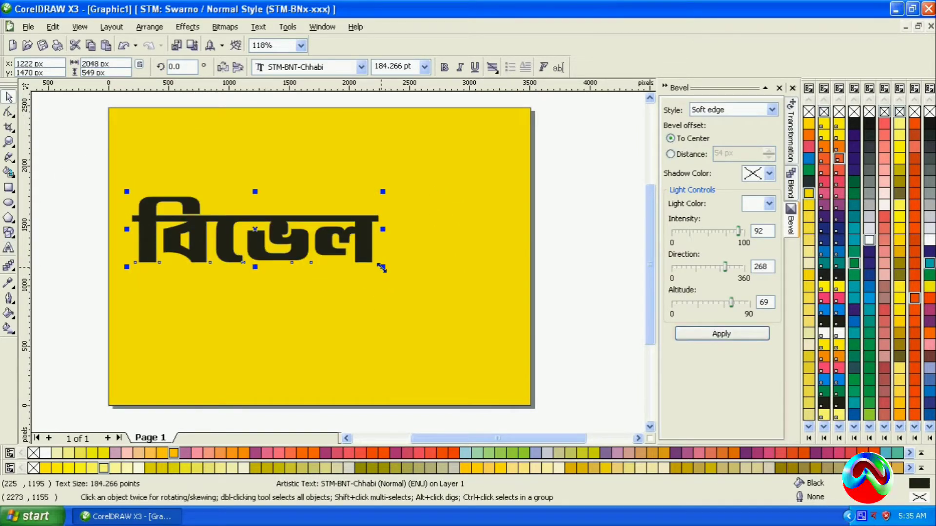
{"action": "left_click_drag", "start_coordinate": [382, 268], "coordinate": [489, 297]}
{"action": "left_click_drag", "start_coordinate": [304, 271], "coordinate": [312, 263]}
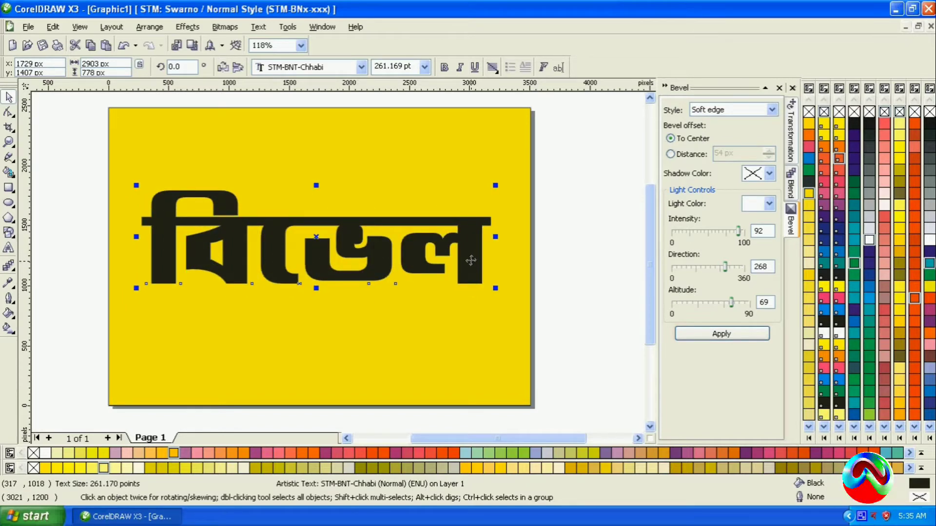
{"action": "left_click", "coordinate": [854, 264]}
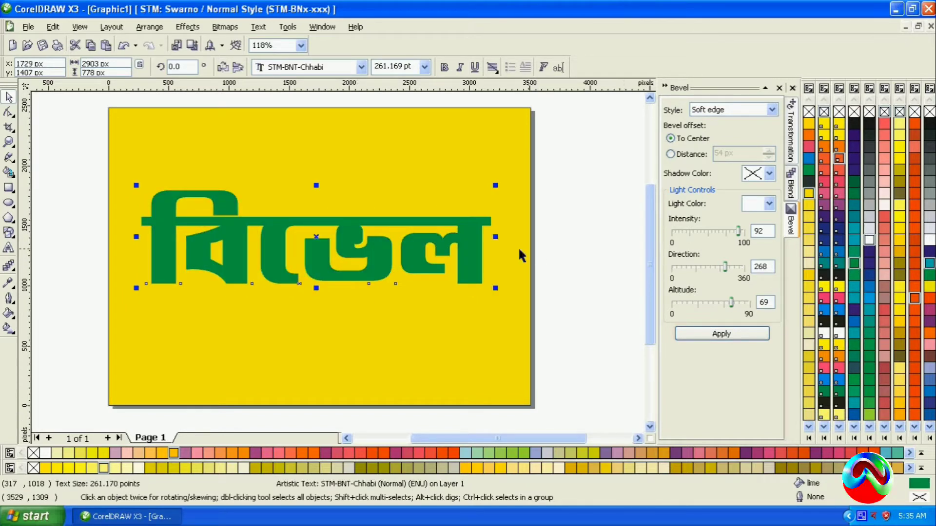
Apply a Soft edge bevel to the green text with offset To Center, intensity 92, direction 268 and altitude 69
{"action": "left_click", "coordinate": [322, 26]}
{"action": "mouse_move", "coordinate": [346, 128]}
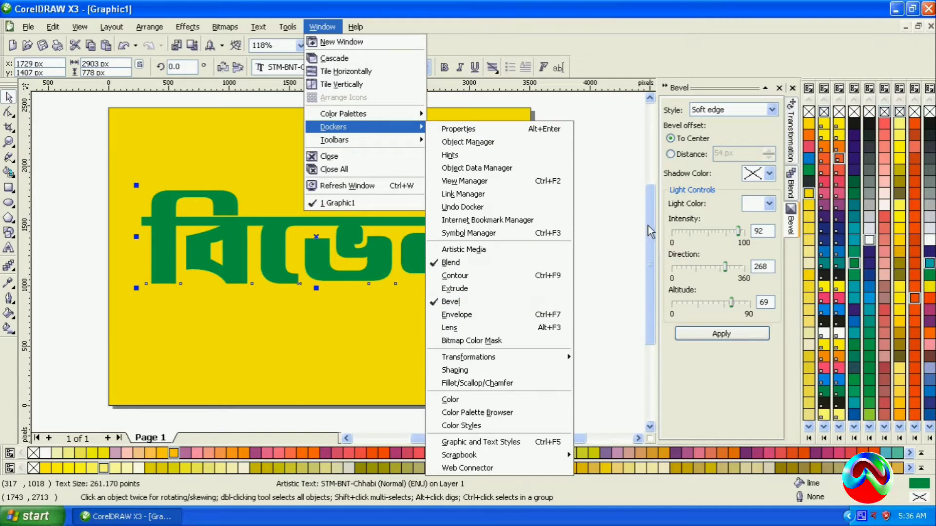
{"action": "left_click", "coordinate": [724, 78]}
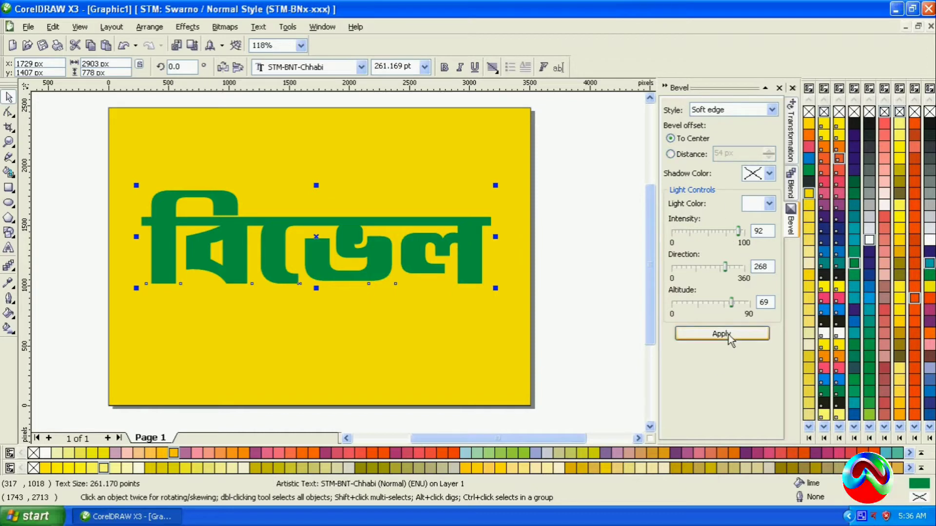
{"action": "left_click", "coordinate": [772, 111]}
{"action": "left_click", "coordinate": [772, 111]}
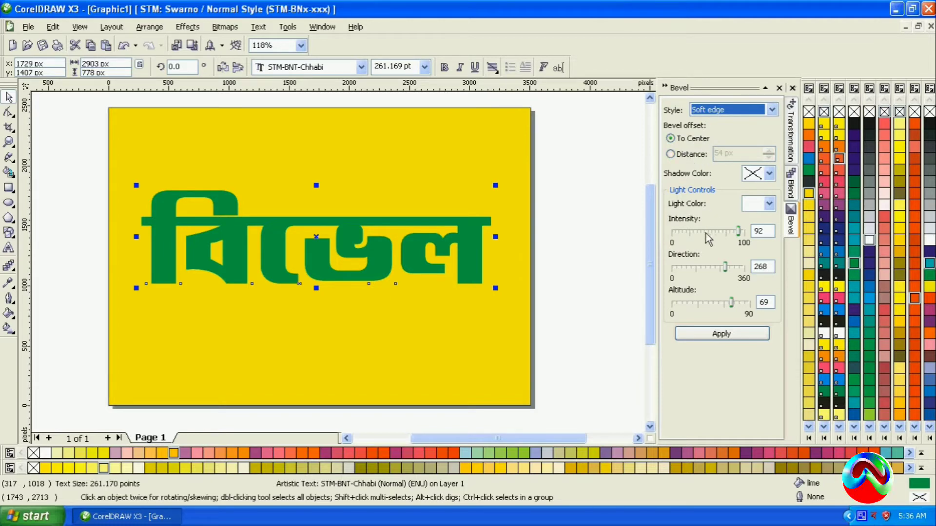
{"action": "left_click", "coordinate": [718, 336]}
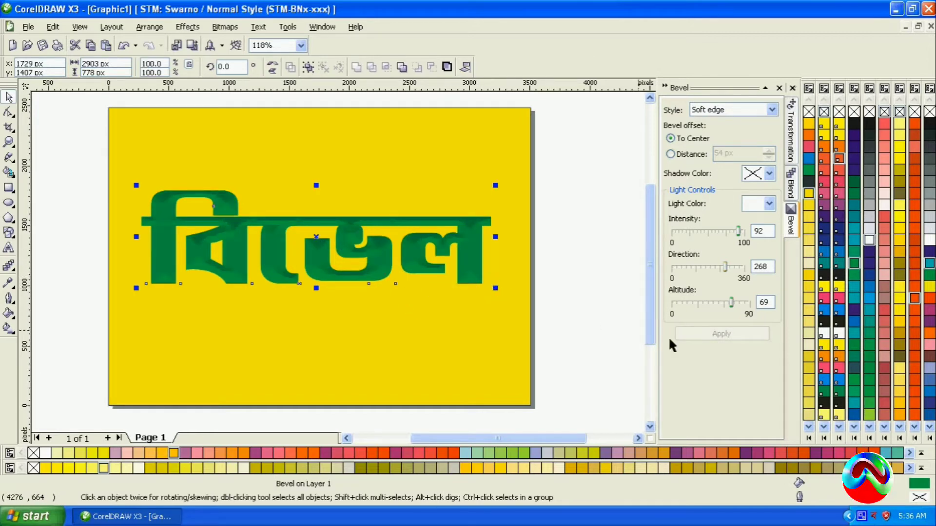
Lower the altitude of the text bevel's light to 47 and further to 25, applying each change
{"action": "left_click_drag", "start_coordinate": [731, 303], "coordinate": [712, 306]}
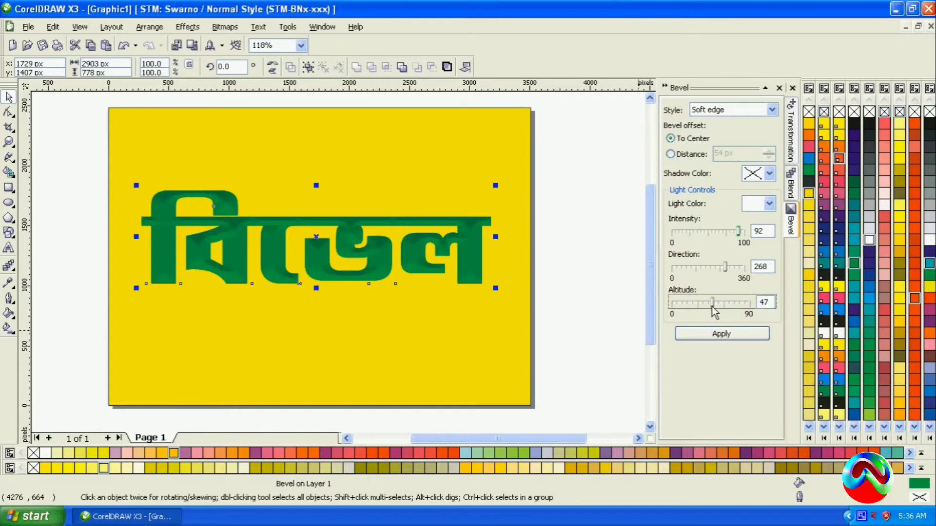
{"action": "left_click", "coordinate": [714, 335]}
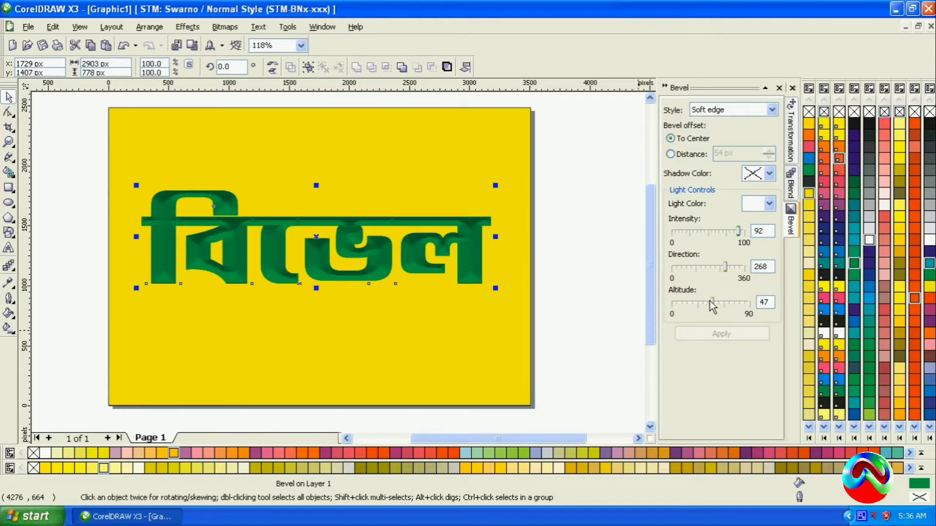
{"action": "left_click_drag", "start_coordinate": [710, 300], "coordinate": [691, 302]}
{"action": "left_click", "coordinate": [702, 329]}
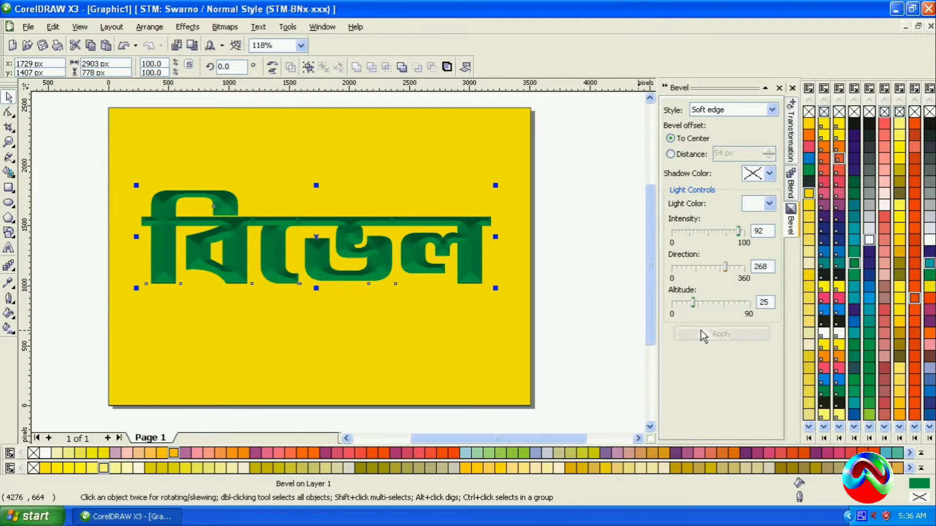
Set the text bevel's light direction to 197 and its intensity to 87
{"action": "left_click_drag", "start_coordinate": [726, 267], "coordinate": [711, 269]}
{"action": "left_click", "coordinate": [714, 334]}
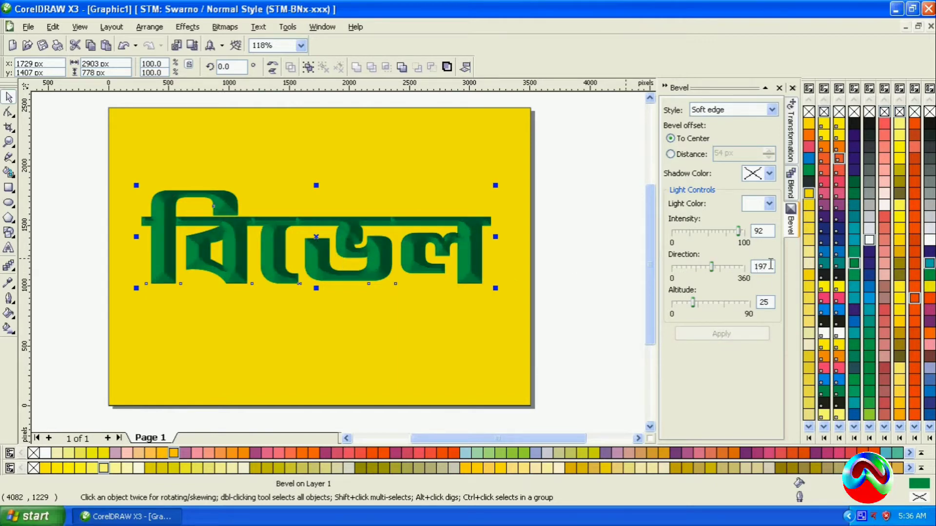
{"action": "left_click_drag", "start_coordinate": [737, 232], "coordinate": [735, 232]}
{"action": "left_click", "coordinate": [726, 335]}
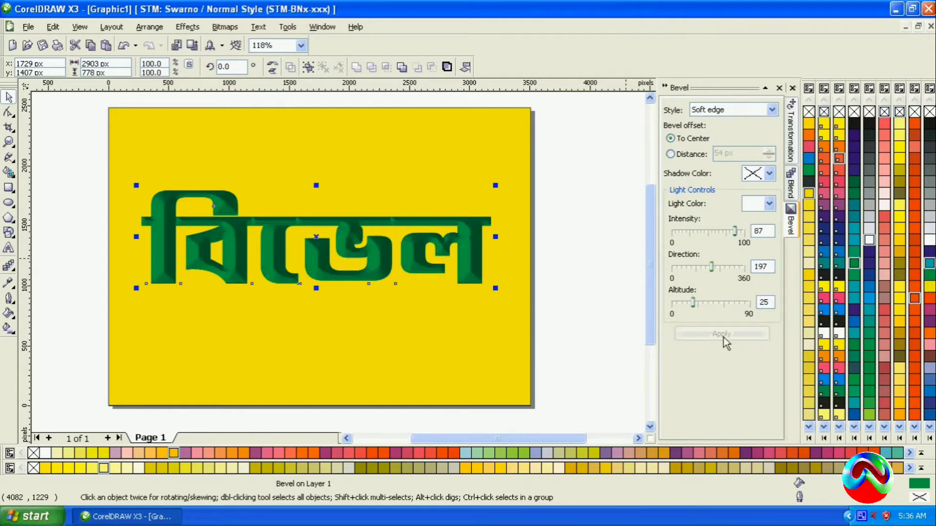
Reduce the yellow rectangle to a band about 1221 px high around the text and remove its outline
{"action": "left_click", "coordinate": [307, 141]}
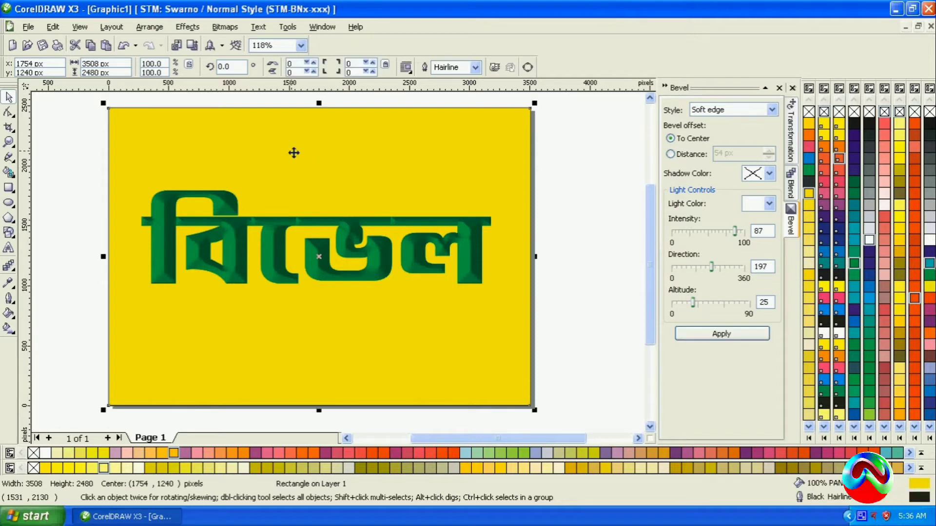
{"action": "left_click", "coordinate": [573, 237]}
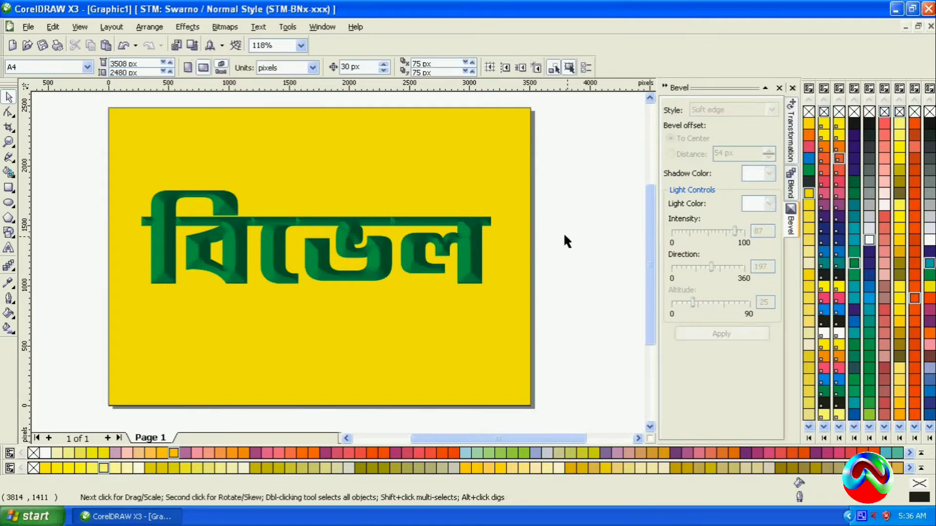
{"action": "left_click", "coordinate": [349, 161]}
{"action": "left_click_drag", "start_coordinate": [318, 411], "coordinate": [317, 321]}
{"action": "left_click_drag", "start_coordinate": [319, 190], "coordinate": [316, 174]}
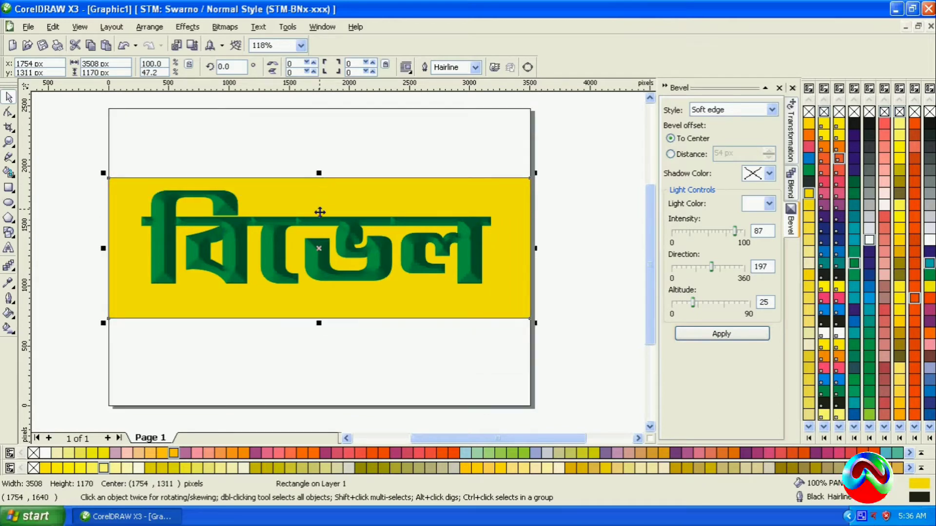
{"action": "left_click", "coordinate": [268, 141]}
{"action": "left_click", "coordinate": [147, 184]}
{"action": "right_click", "coordinate": [808, 111]}
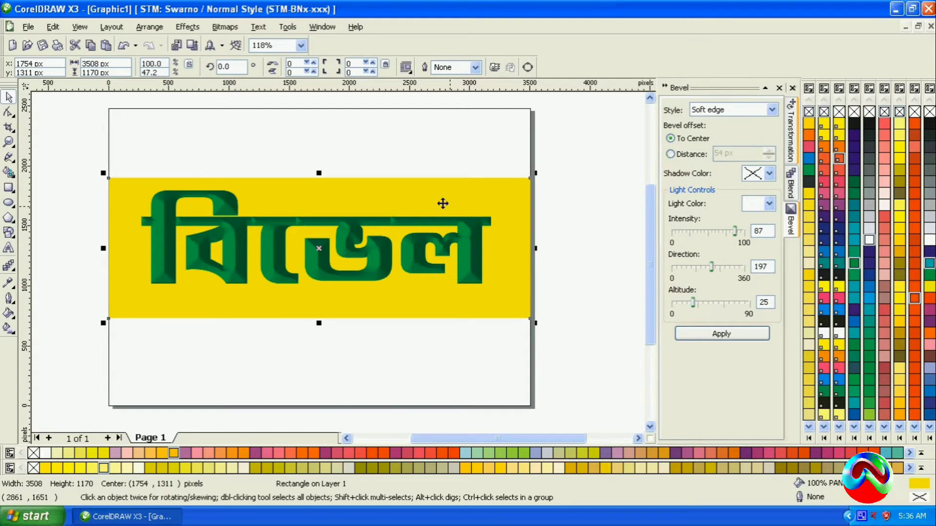
{"action": "left_click_drag", "start_coordinate": [321, 174], "coordinate": [319, 167]}
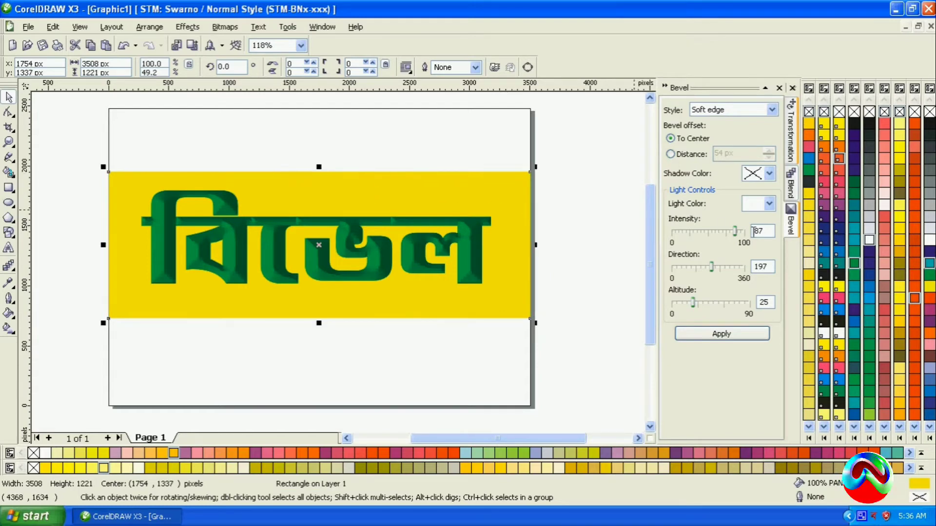
Apply a Soft edge bevel to the yellow rectangle with intensity 87, direction 197 and altitude 83
{"action": "left_click", "coordinate": [722, 334]}
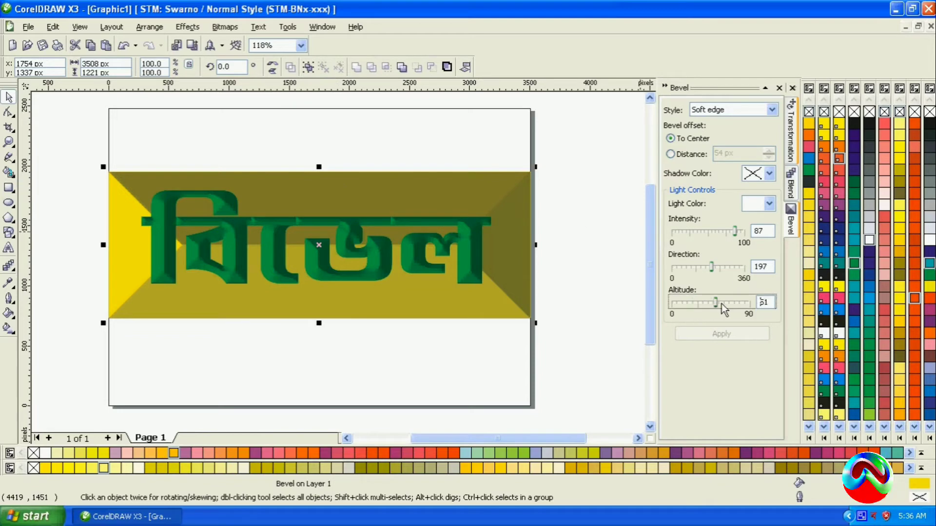
{"action": "left_click_drag", "start_coordinate": [721, 303], "coordinate": [744, 303]}
{"action": "left_click", "coordinate": [724, 335]}
{"action": "left_click", "coordinate": [724, 336]}
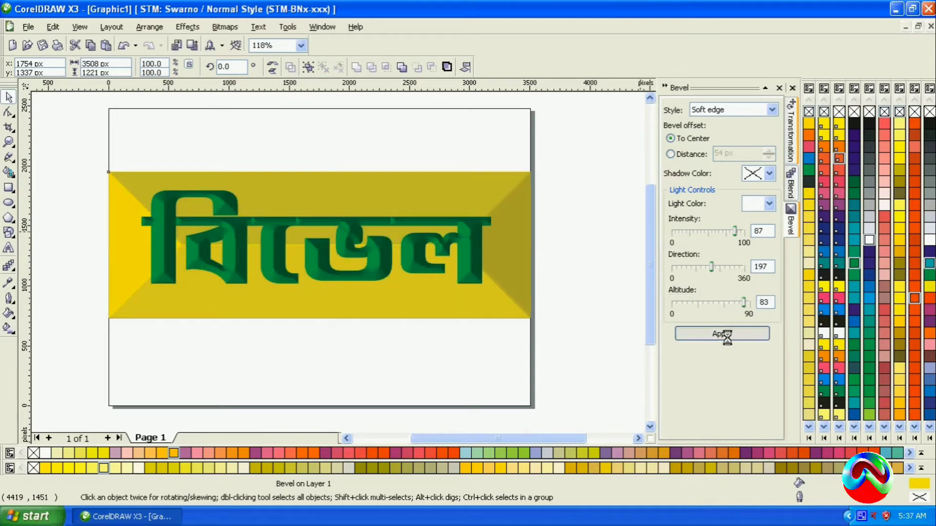
{"action": "left_click", "coordinate": [623, 242]}
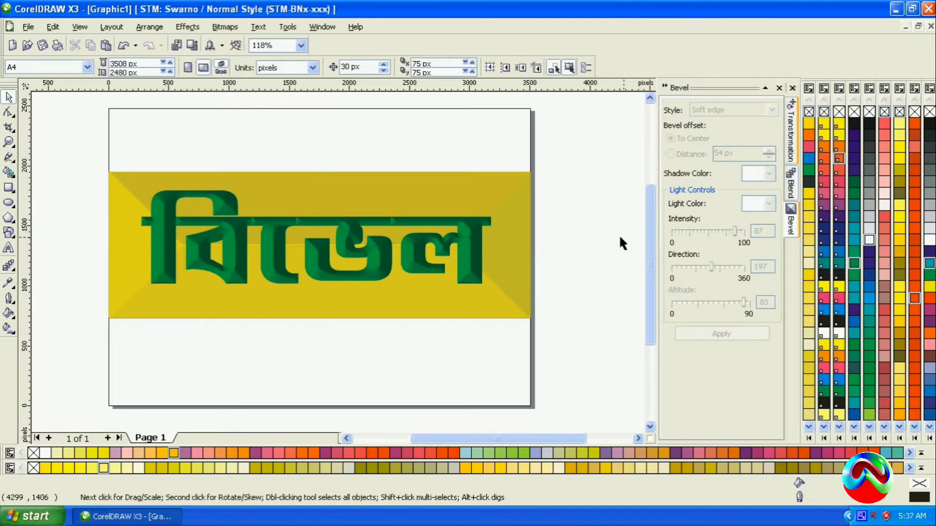
Set the light direction of the Bengali word's bevel to 265 and apply it
{"action": "left_click", "coordinate": [8, 142]}
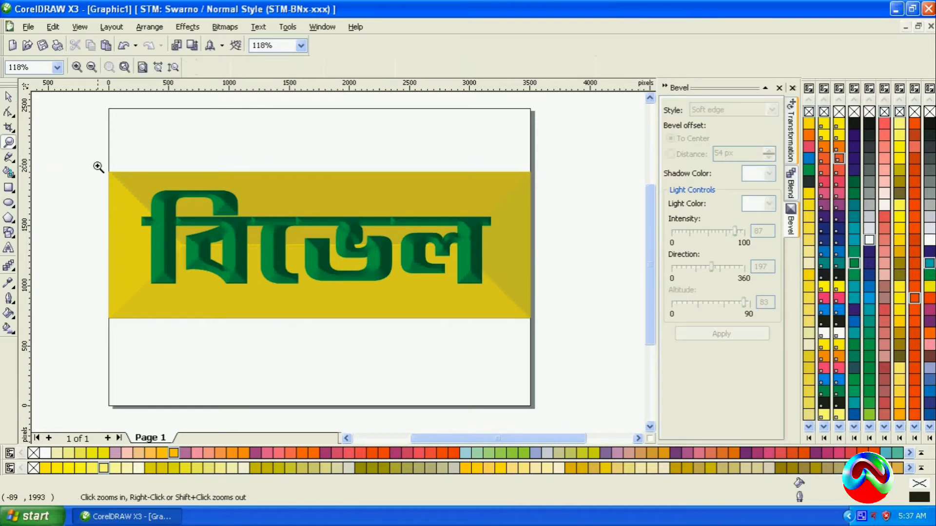
{"action": "left_click_drag", "start_coordinate": [112, 173], "coordinate": [518, 309]}
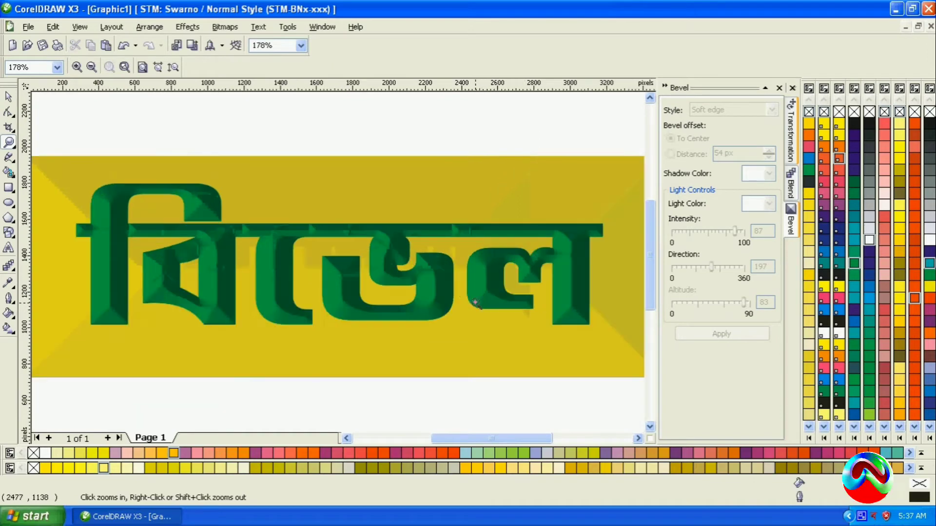
{"action": "left_click", "coordinate": [8, 96]}
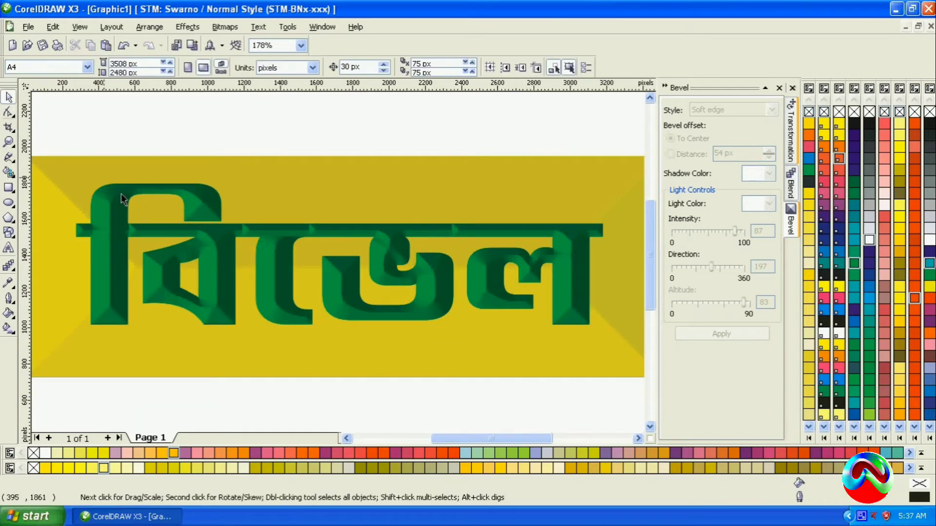
{"action": "left_click", "coordinate": [214, 213]}
{"action": "left_click_drag", "start_coordinate": [712, 268], "coordinate": [726, 268]}
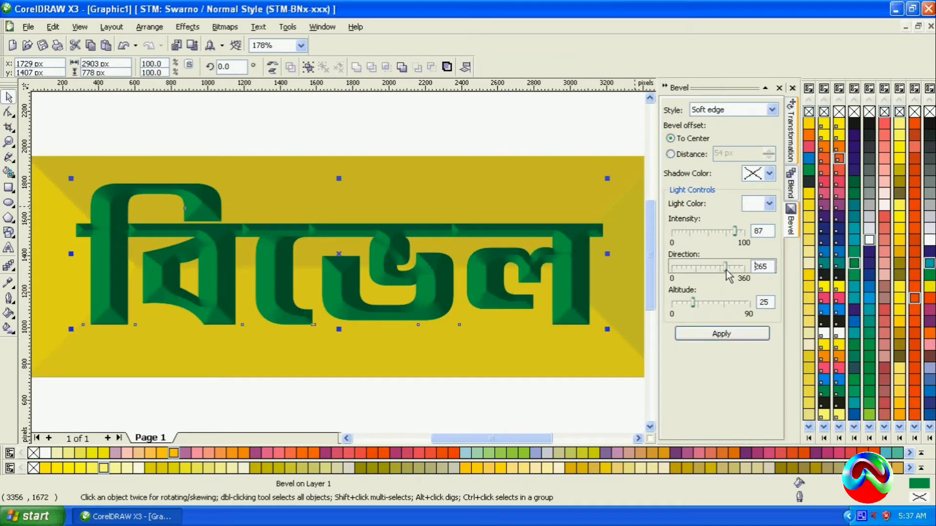
{"action": "left_click", "coordinate": [720, 335]}
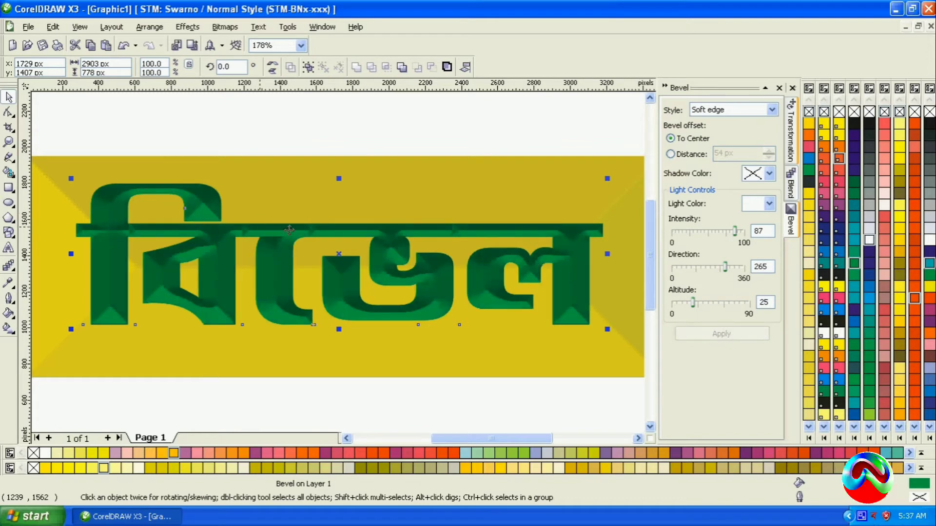
Apply a light altitude of 47 and finally 13 to the word's bevel
{"action": "left_click_drag", "start_coordinate": [693, 303], "coordinate": [712, 303]}
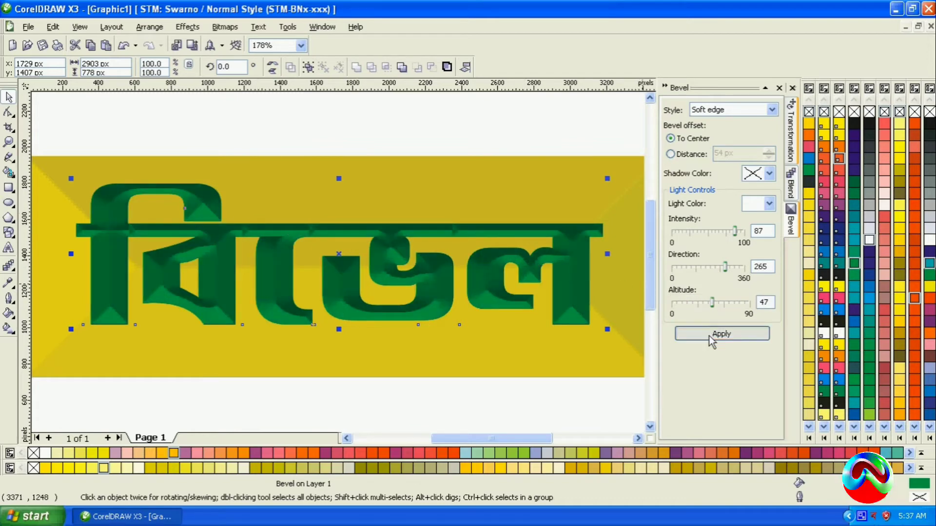
{"action": "left_click", "coordinate": [709, 335]}
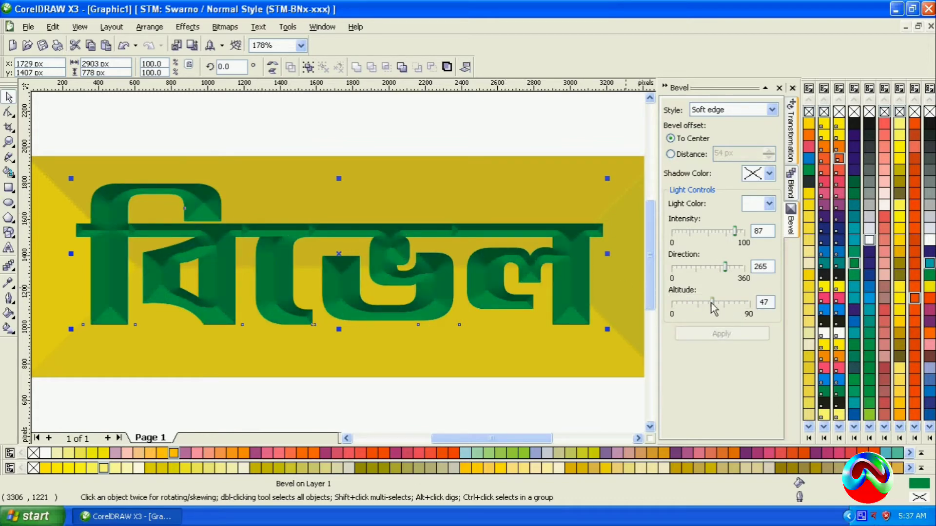
{"action": "left_click", "coordinate": [679, 304]}
{"action": "left_click", "coordinate": [693, 334]}
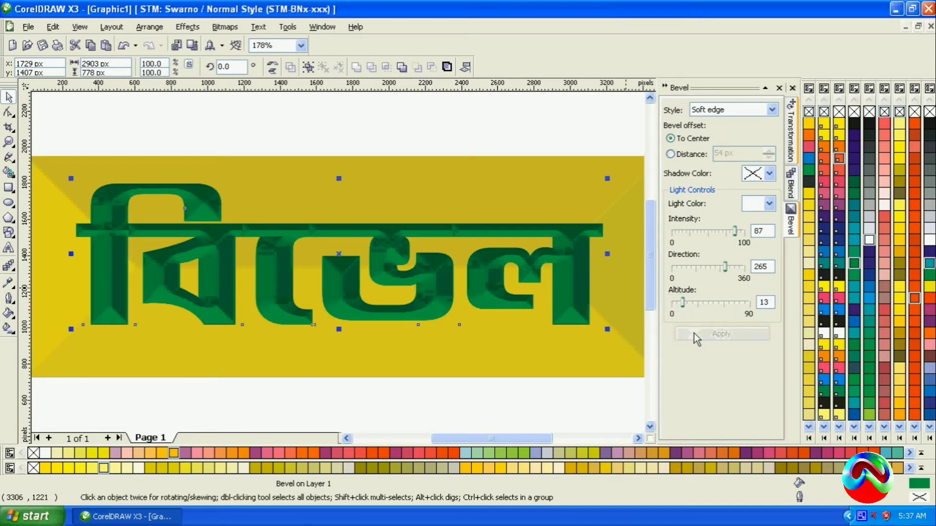
Fill the background rectangle with a brighter yellow and set its bevel's light altitude to 18
{"action": "left_click", "coordinate": [403, 171]}
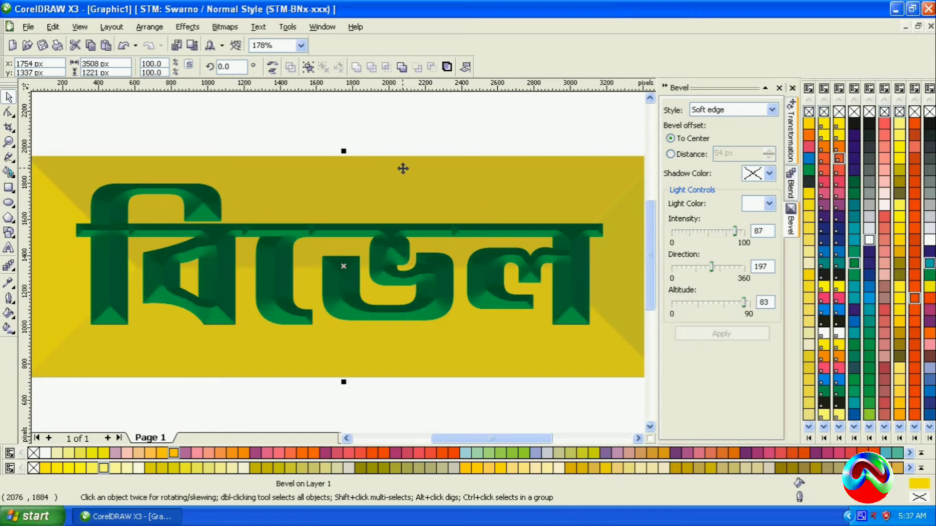
{"action": "left_click", "coordinate": [839, 137]}
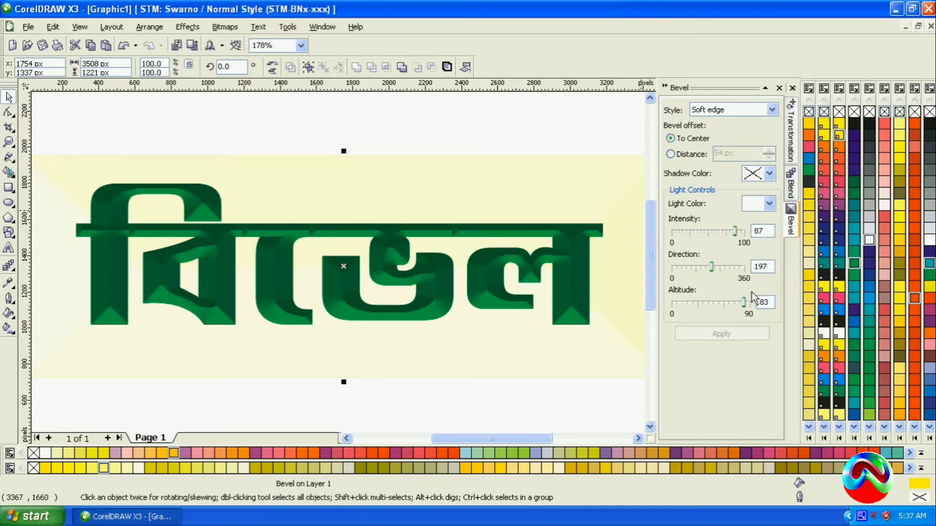
{"action": "left_click_drag", "start_coordinate": [743, 303], "coordinate": [686, 303]}
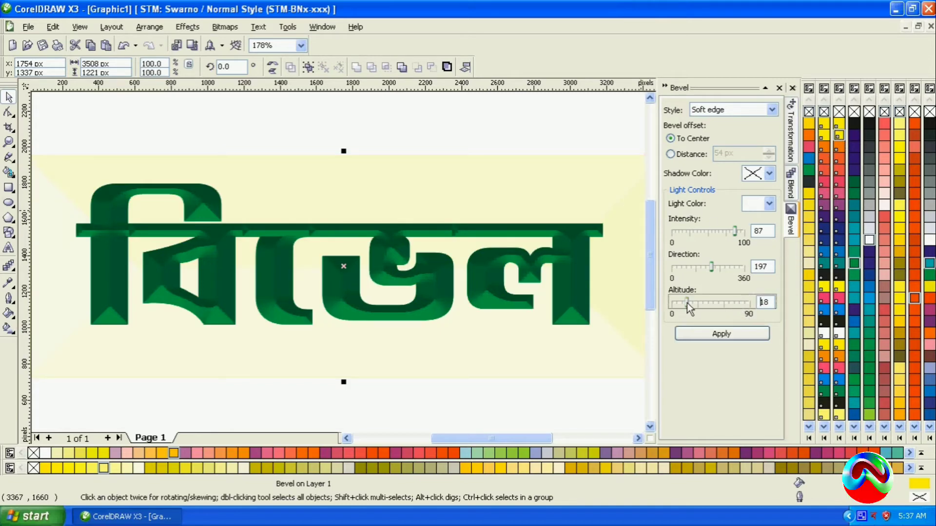
{"action": "left_click", "coordinate": [705, 333]}
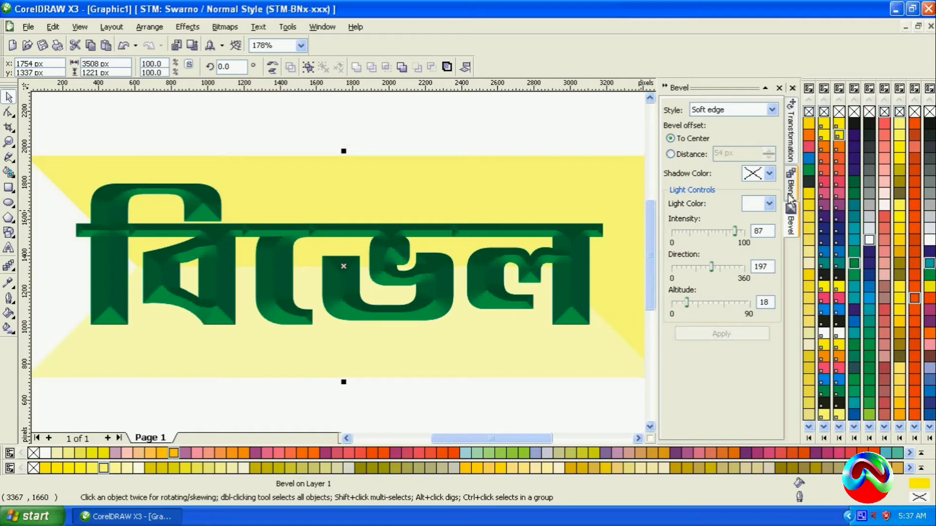
Give the background rectangle's bevel a pinkish-red shadow color and a blue light color
{"action": "left_click", "coordinate": [768, 175]}
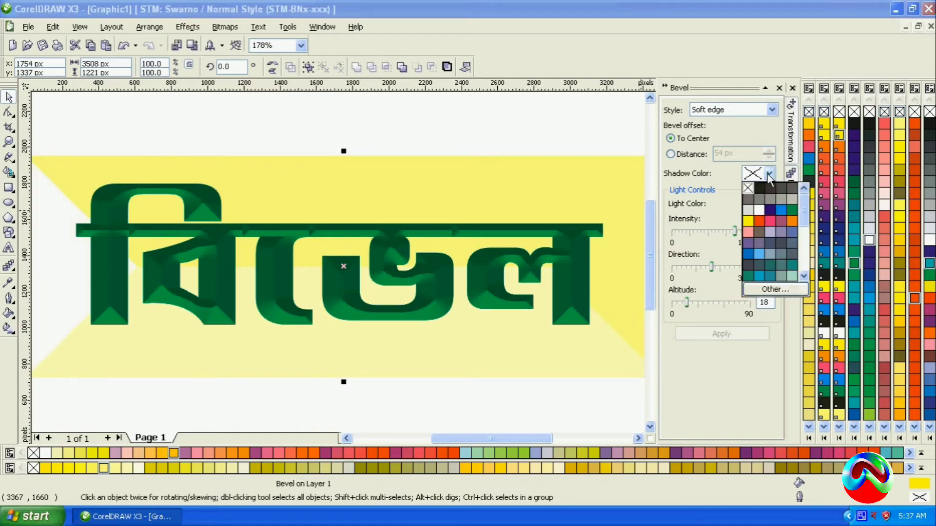
{"action": "left_click", "coordinate": [760, 213]}
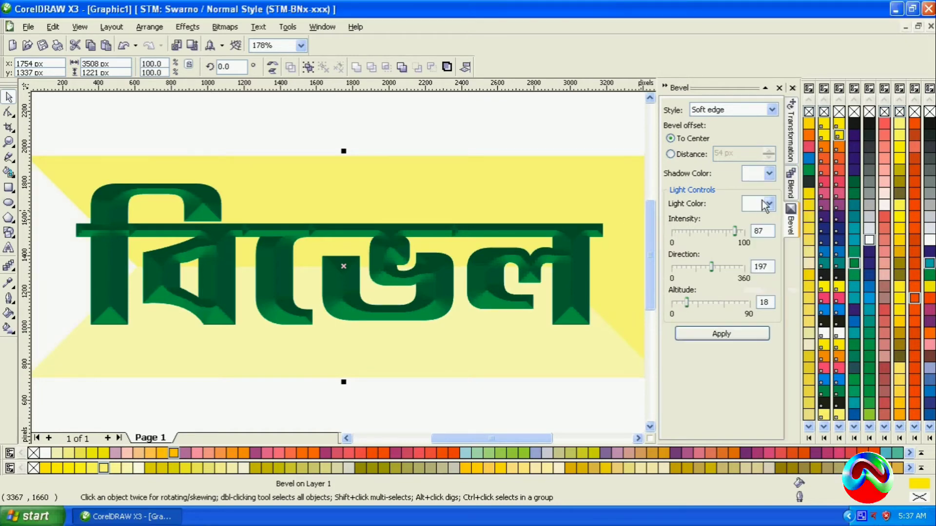
{"action": "left_click", "coordinate": [768, 175]}
{"action": "left_click", "coordinate": [773, 204]}
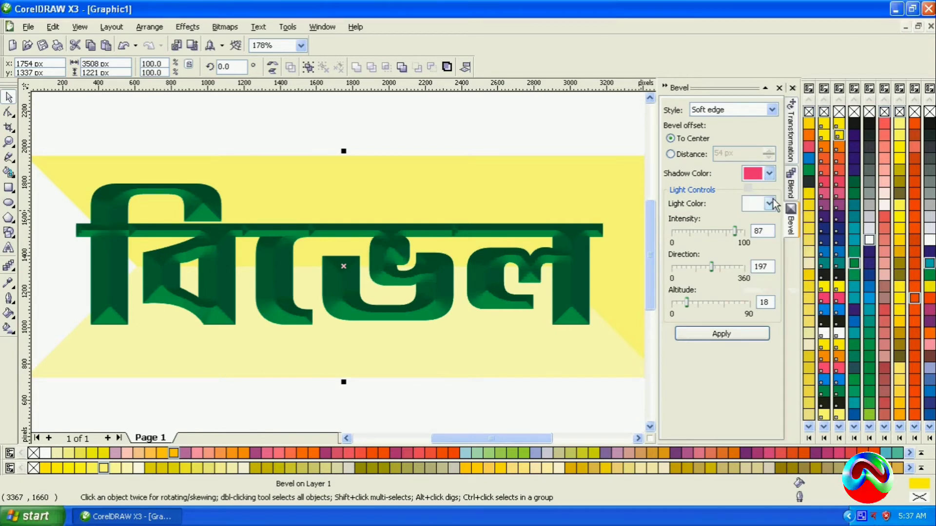
{"action": "left_click", "coordinate": [770, 204]}
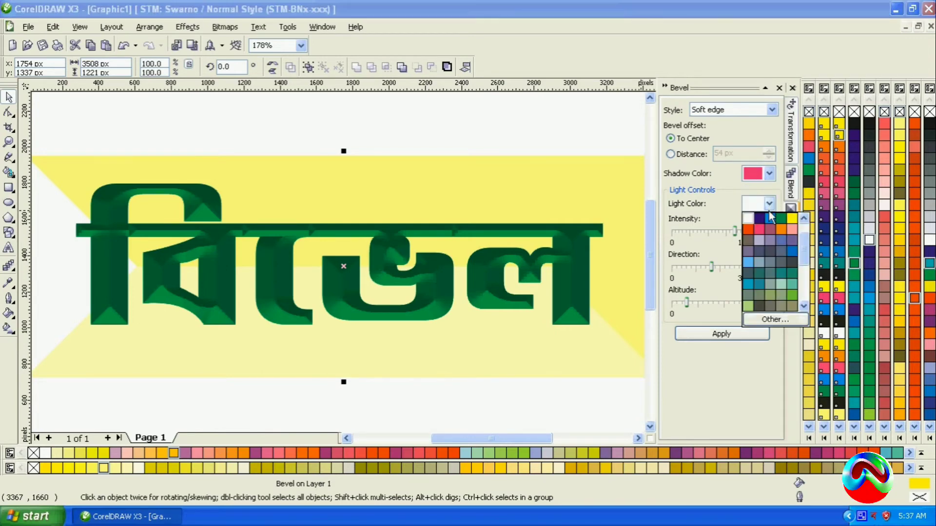
{"action": "left_click", "coordinate": [771, 220]}
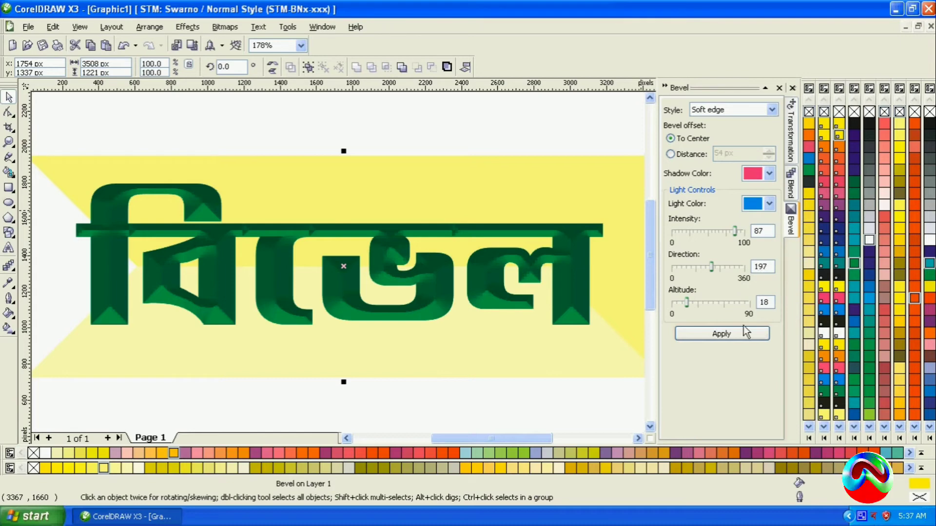
{"action": "left_click", "coordinate": [722, 334]}
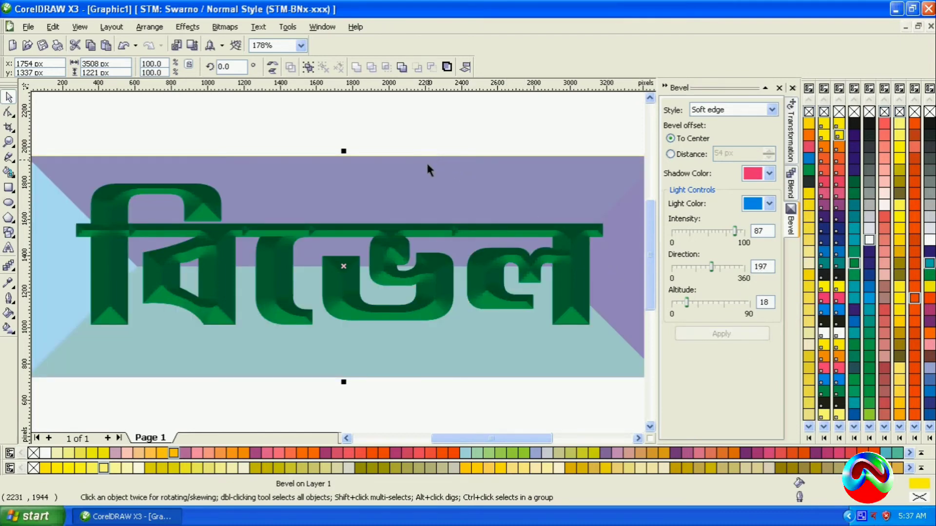
Change the light color of the word's bevel to pinkish red and apply it
{"action": "left_click", "coordinate": [395, 230]}
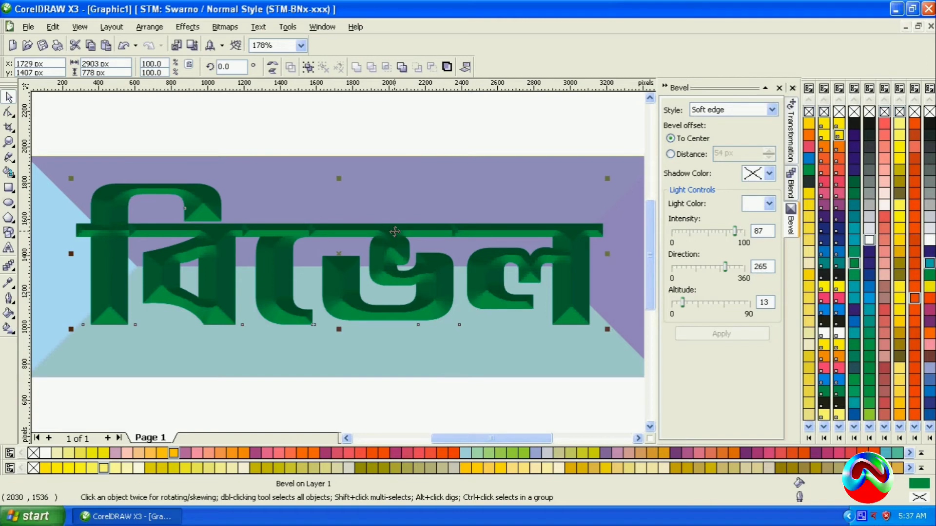
{"action": "left_click", "coordinate": [769, 203]}
{"action": "left_click", "coordinate": [759, 229]}
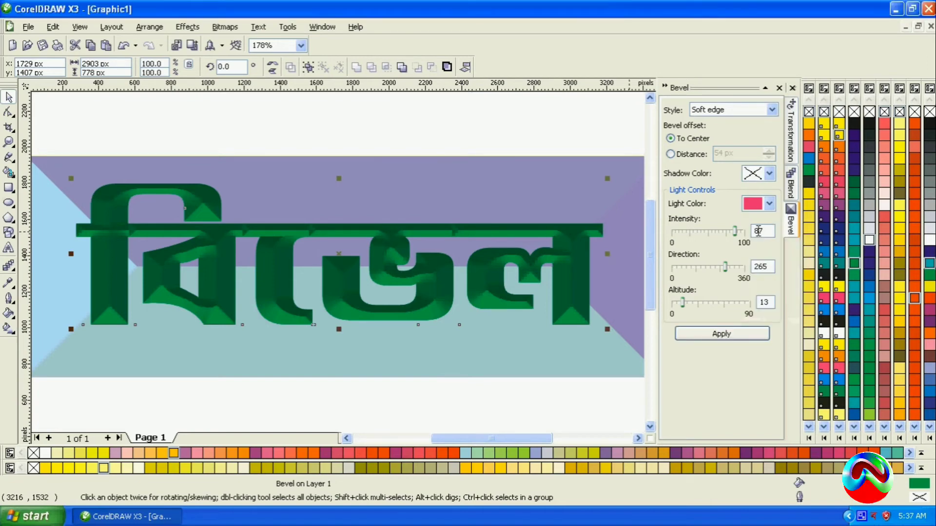
{"action": "left_click", "coordinate": [740, 335]}
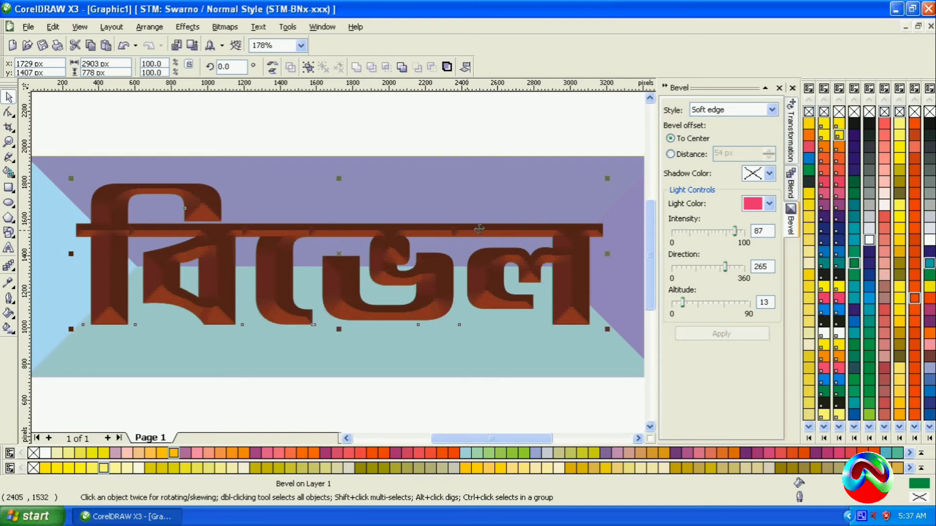
Apply a white and finally a light lavender shadow color to the word's bevel, and deselect it
{"action": "left_click", "coordinate": [769, 174]}
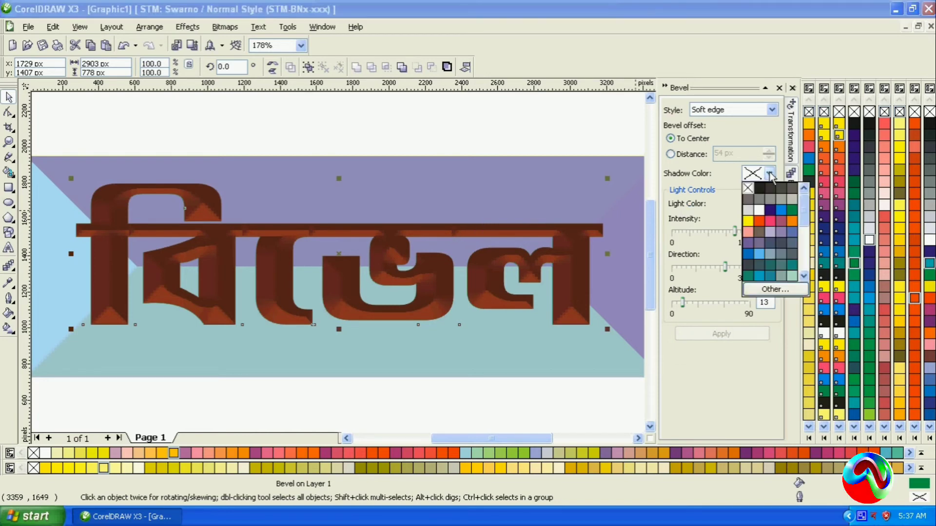
{"action": "left_click", "coordinate": [768, 219]}
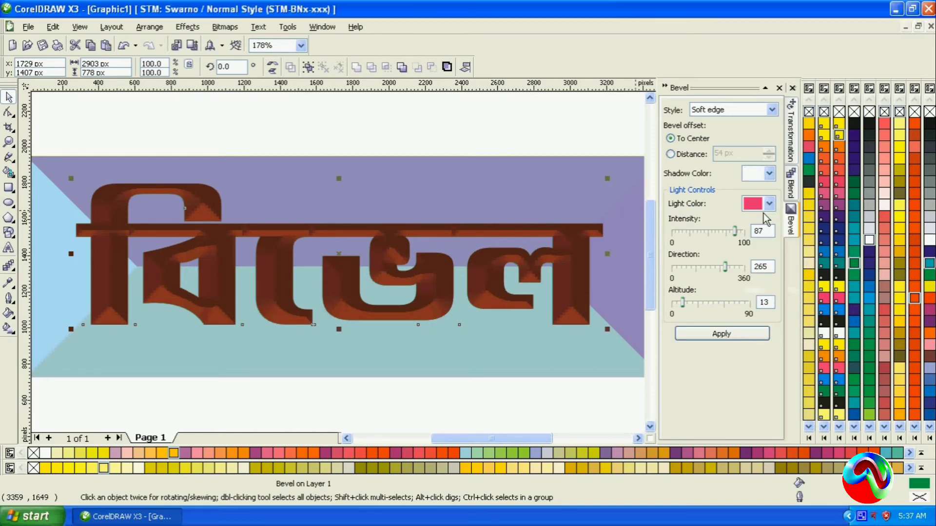
{"action": "left_click", "coordinate": [741, 334]}
{"action": "left_click", "coordinate": [769, 174]}
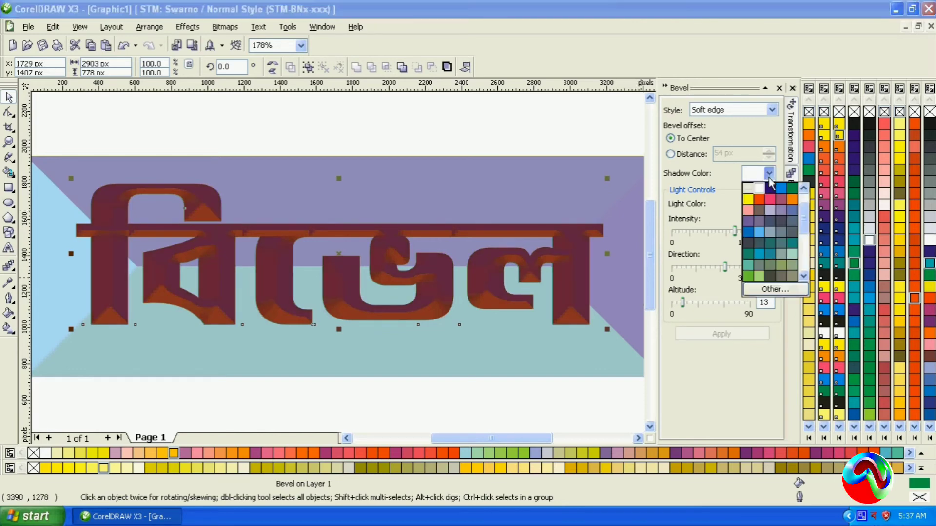
{"action": "left_click", "coordinate": [770, 210]}
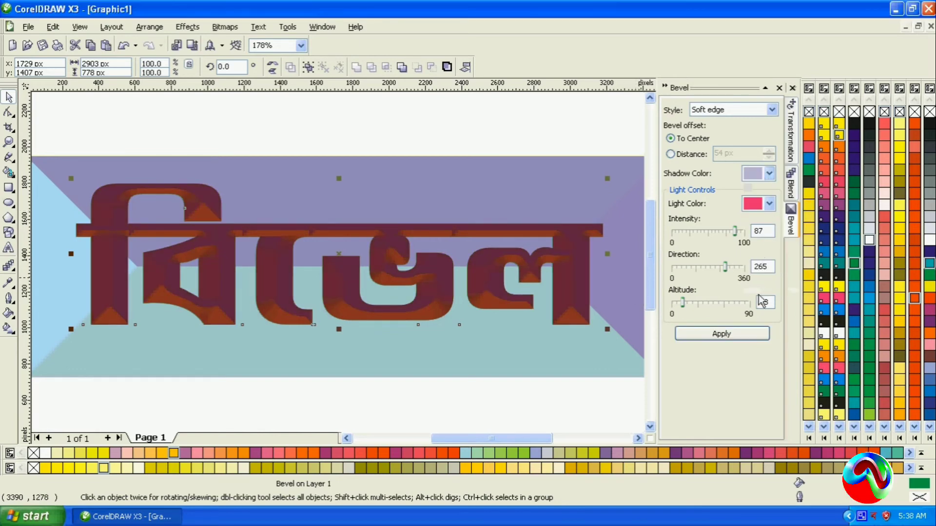
{"action": "left_click", "coordinate": [722, 335]}
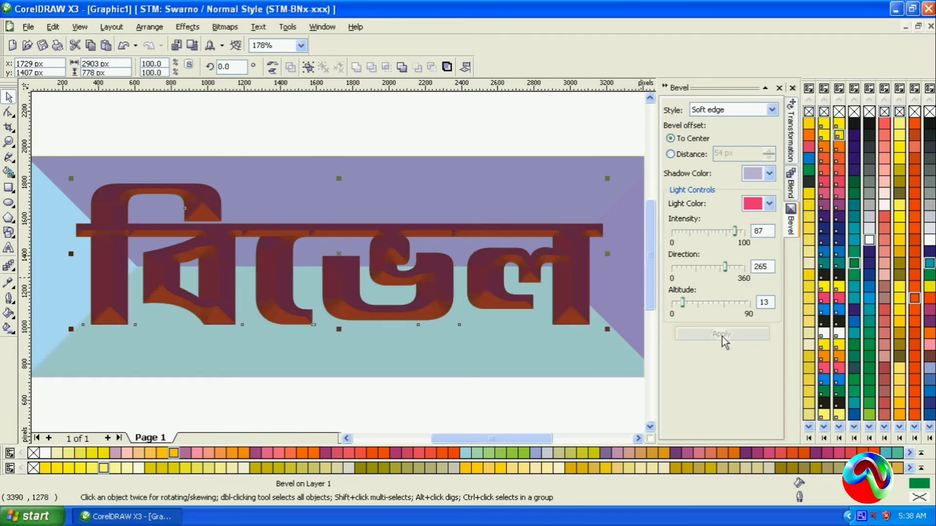
{"action": "left_click", "coordinate": [369, 126]}
{"action": "scroll", "coordinate": [411, 147], "scroll_direction": "down", "scroll_amount": 2}
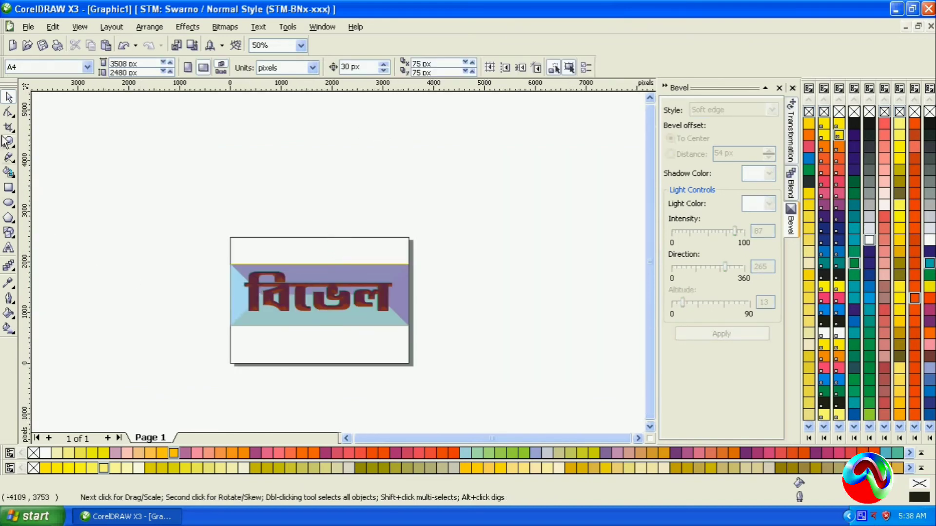
{"action": "left_click", "coordinate": [7, 129]}
{"action": "left_click_drag", "start_coordinate": [225, 258], "coordinate": [419, 334]}
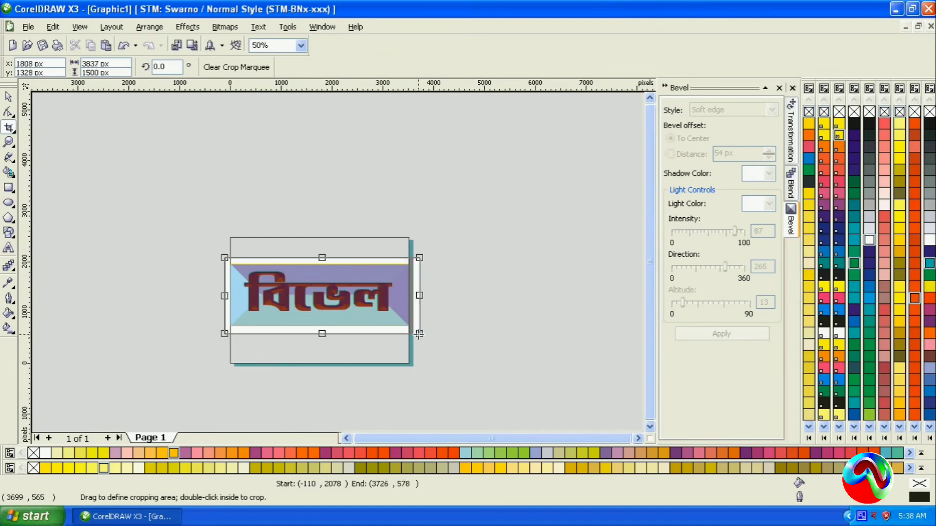
{"action": "left_click", "coordinate": [8, 97]}
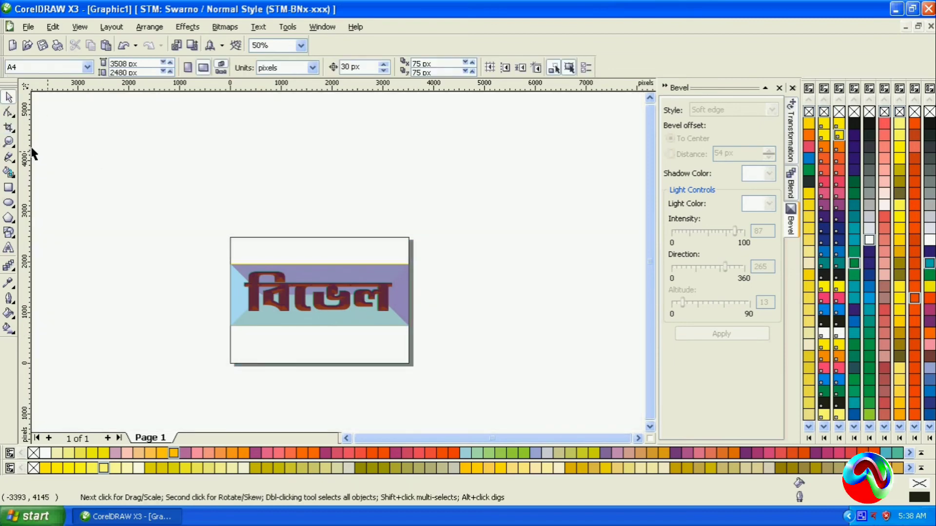
Fit the beveled background closely in view and select the beveled Bengali word
{"action": "left_click", "coordinate": [9, 142]}
{"action": "left_click_drag", "start_coordinate": [223, 261], "coordinate": [414, 333]}
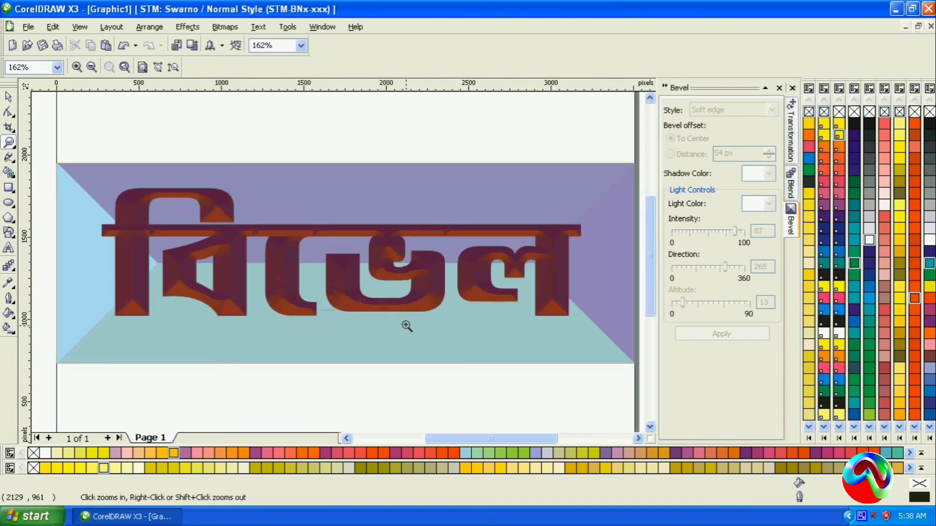
{"action": "left_click", "coordinate": [8, 98]}
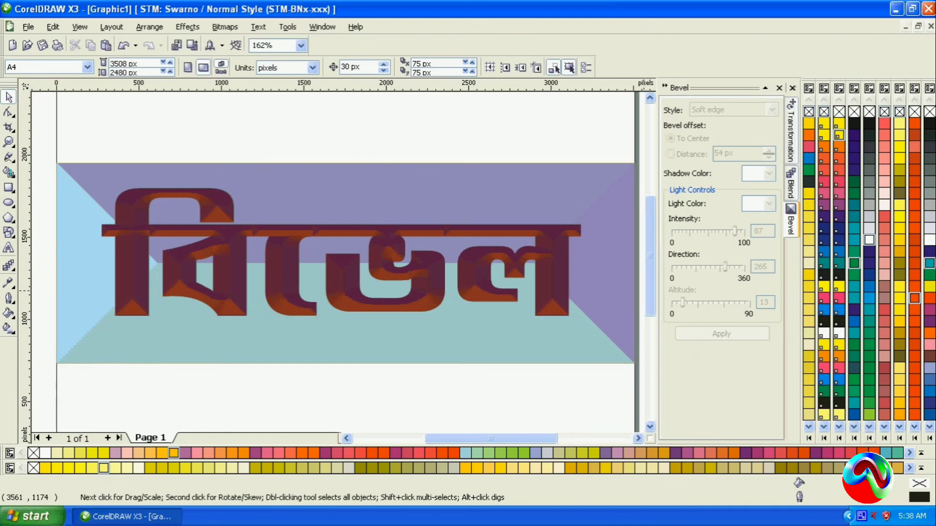
{"action": "left_click", "coordinate": [363, 227]}
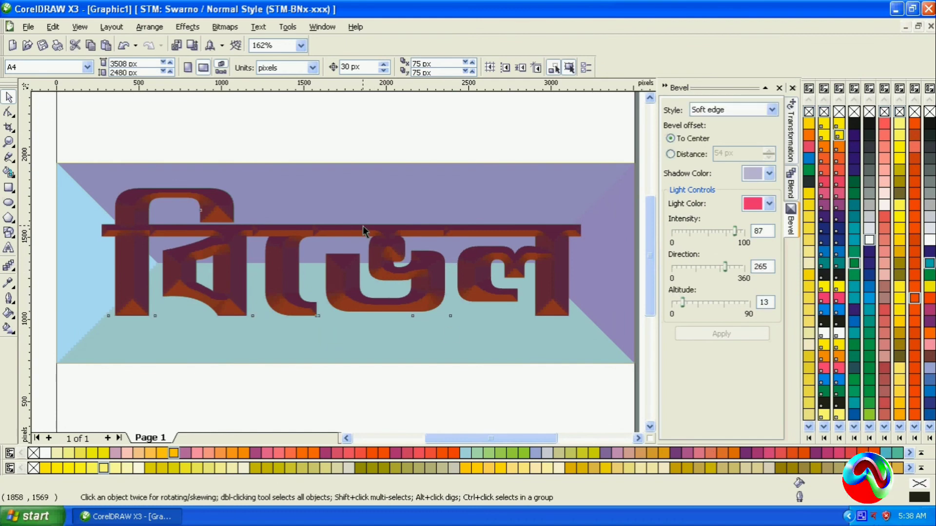